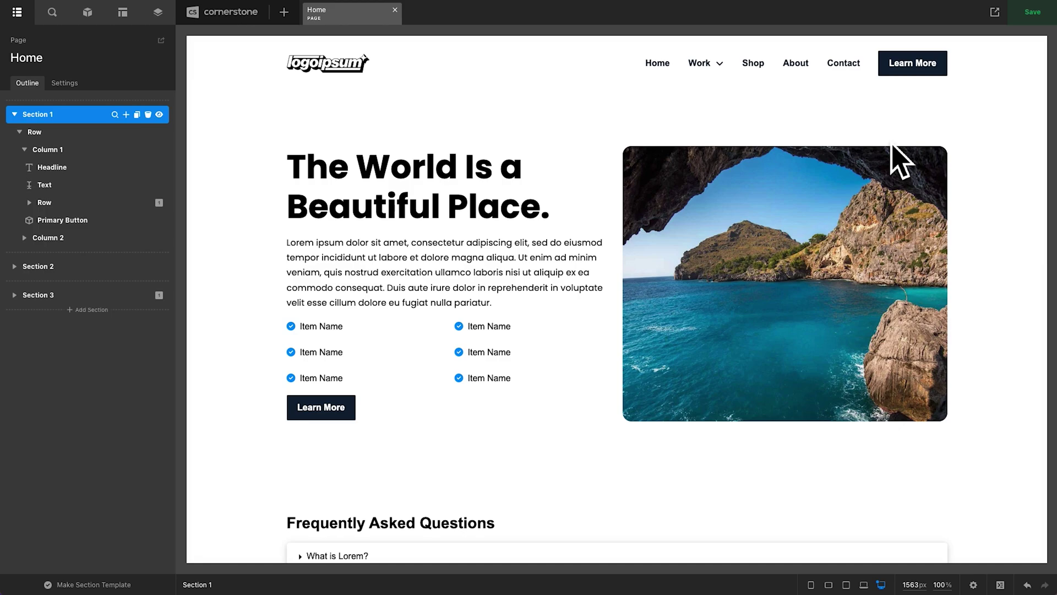
Enable Dev Toolkit under Functionality in the builder preferences, then dismiss the preferences.
left_click(974, 585)
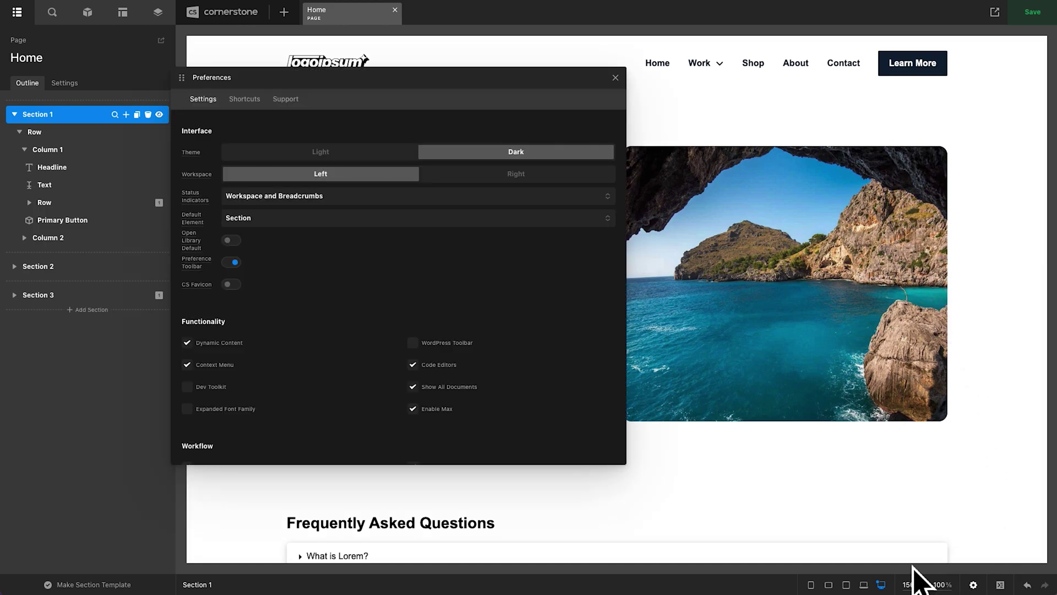
left_click(188, 387)
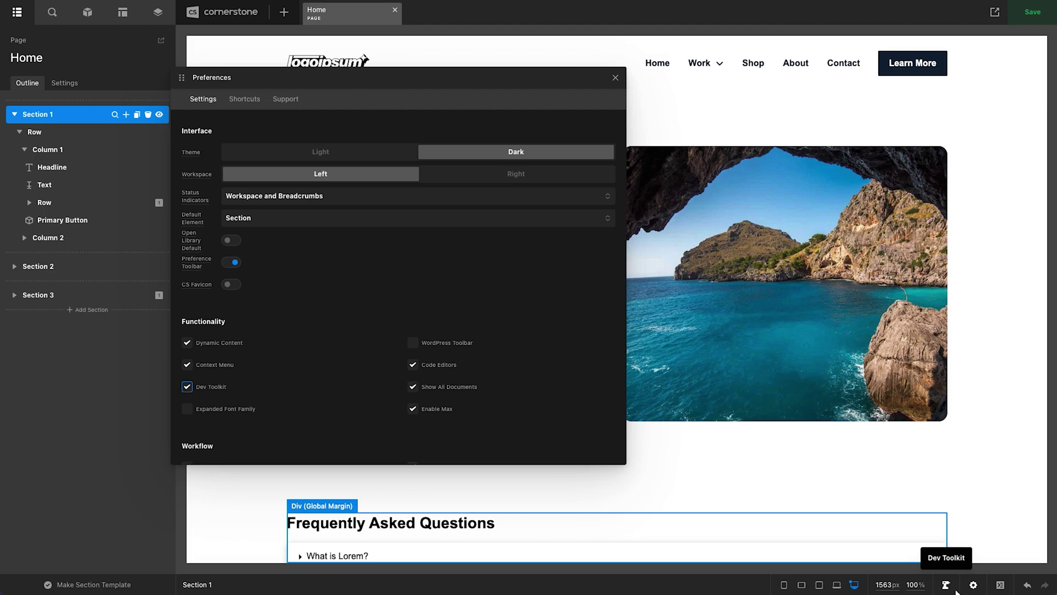
left_click(616, 78)
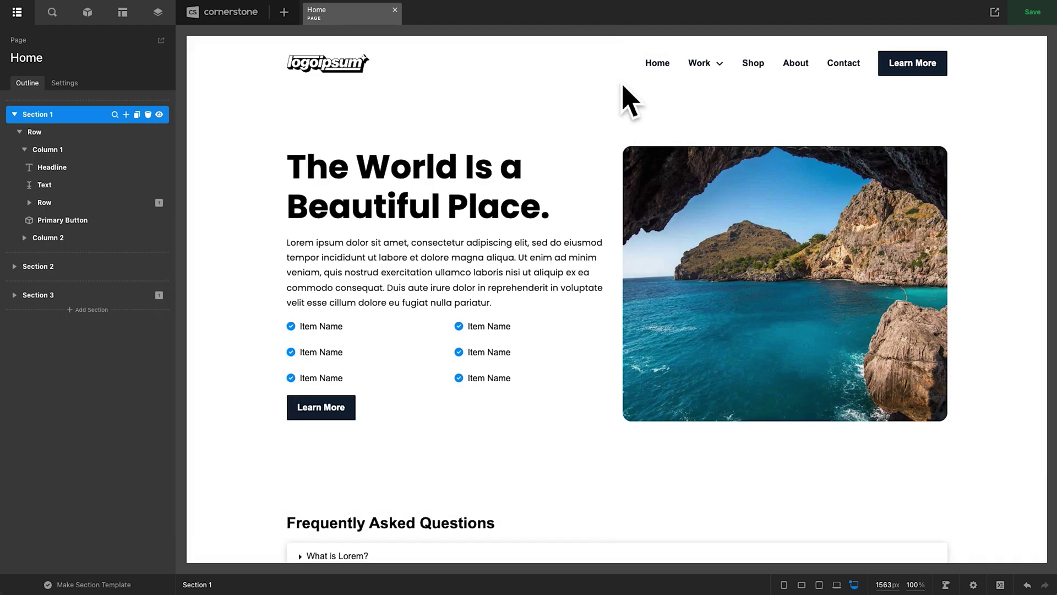
Browse the Dev Toolkit's Inspector, Settings and Theme Options data, ending back on Tools.
left_click(946, 584)
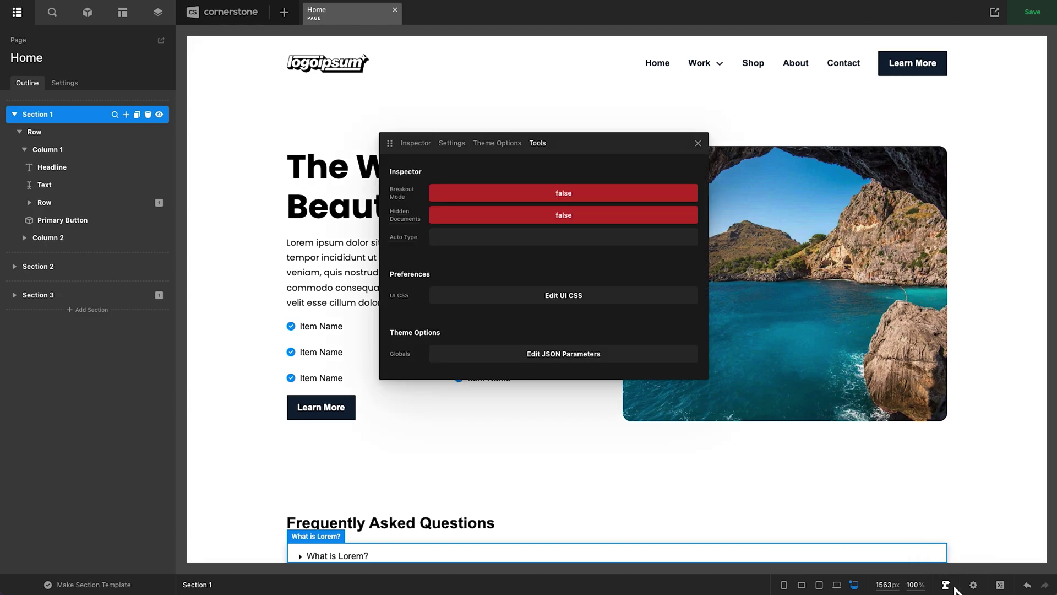
left_click(419, 144)
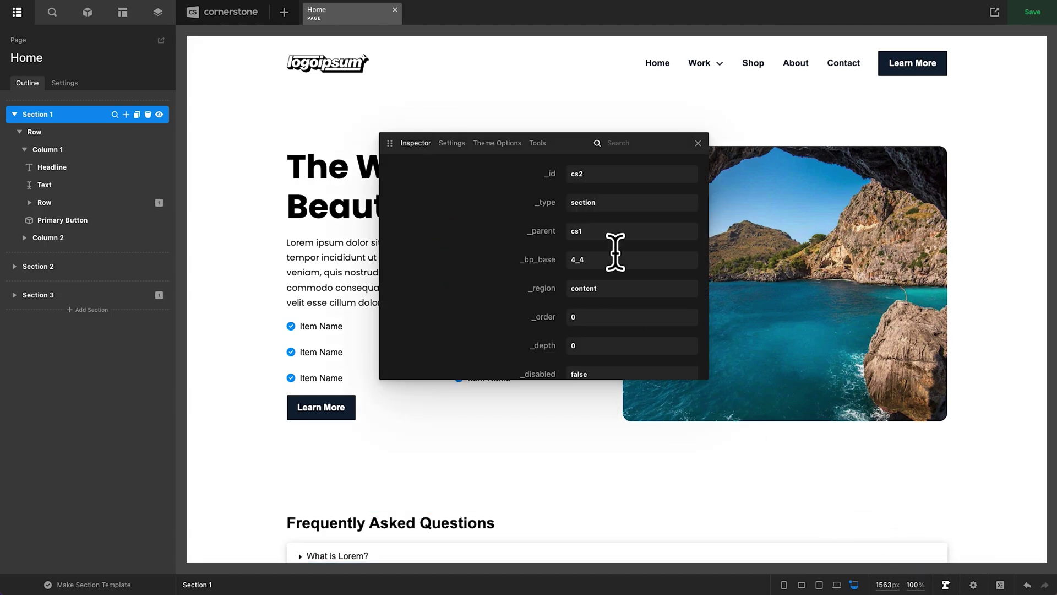
left_click(452, 144)
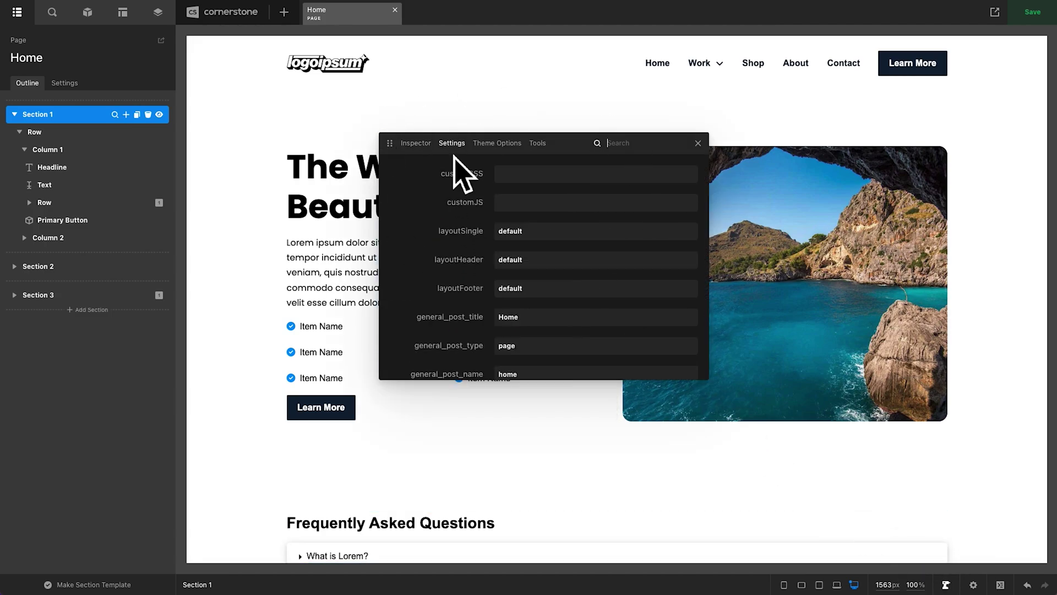
left_click(487, 150)
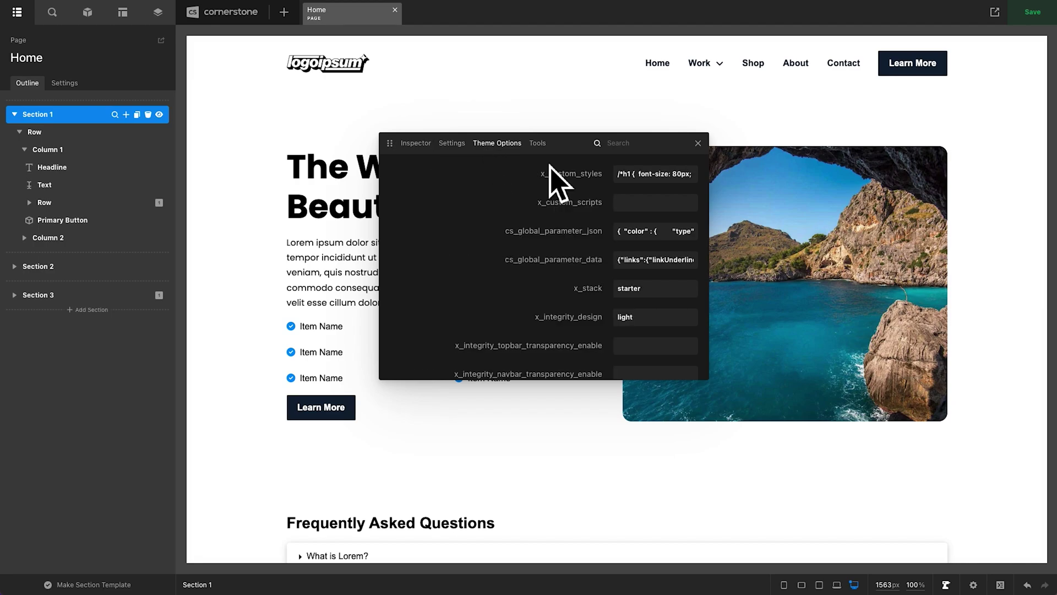
left_click(541, 147)
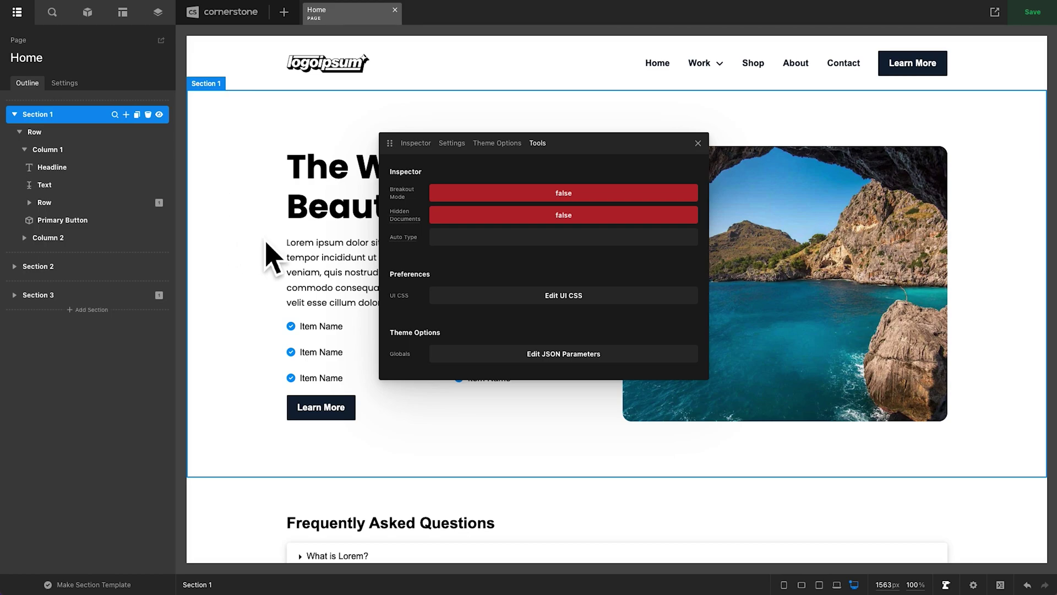
Open the UI CSS editor to the right of the page and shift the Dev Toolkit panel down.
left_click(576, 303)
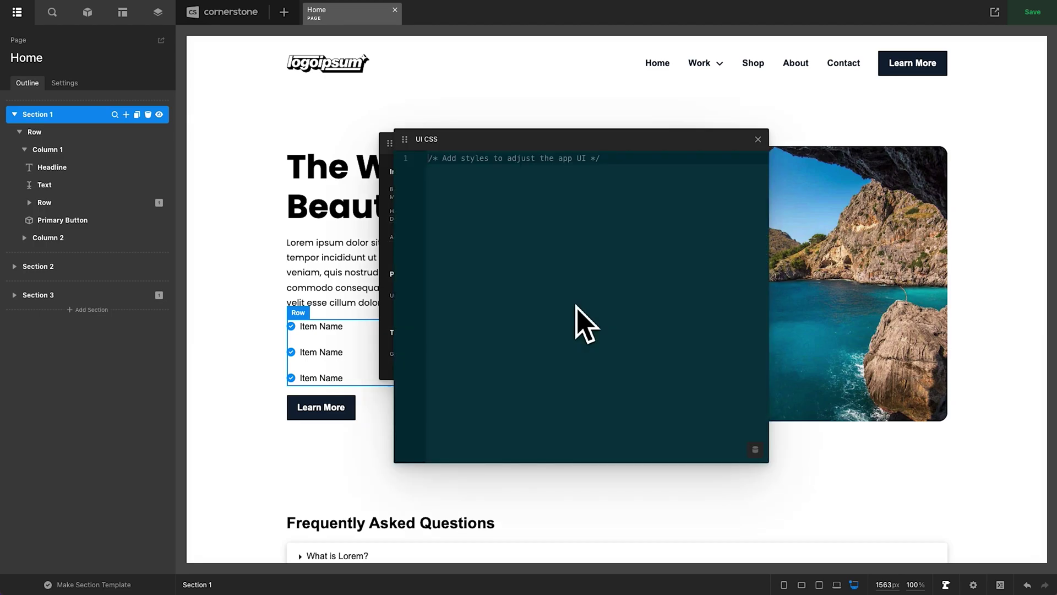
left_click(648, 165)
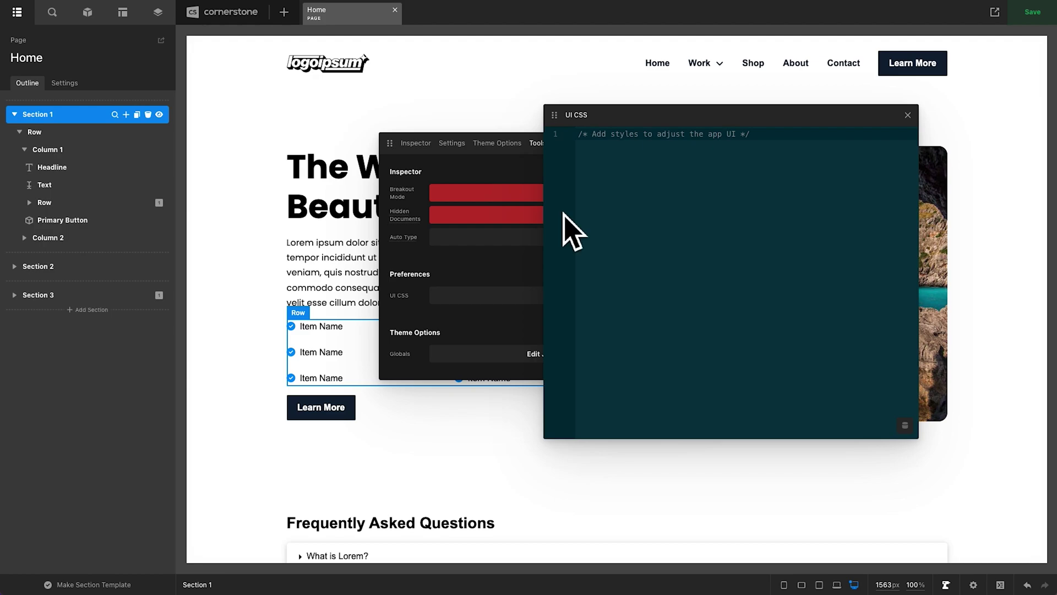
left_click(658, 133)
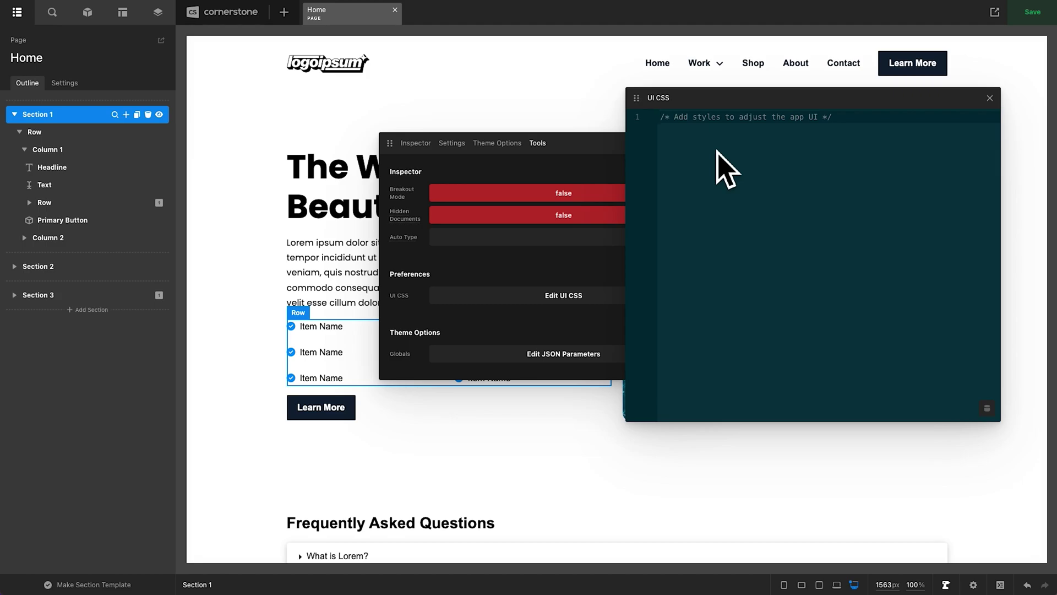
left_click_drag(604, 150, 602, 158)
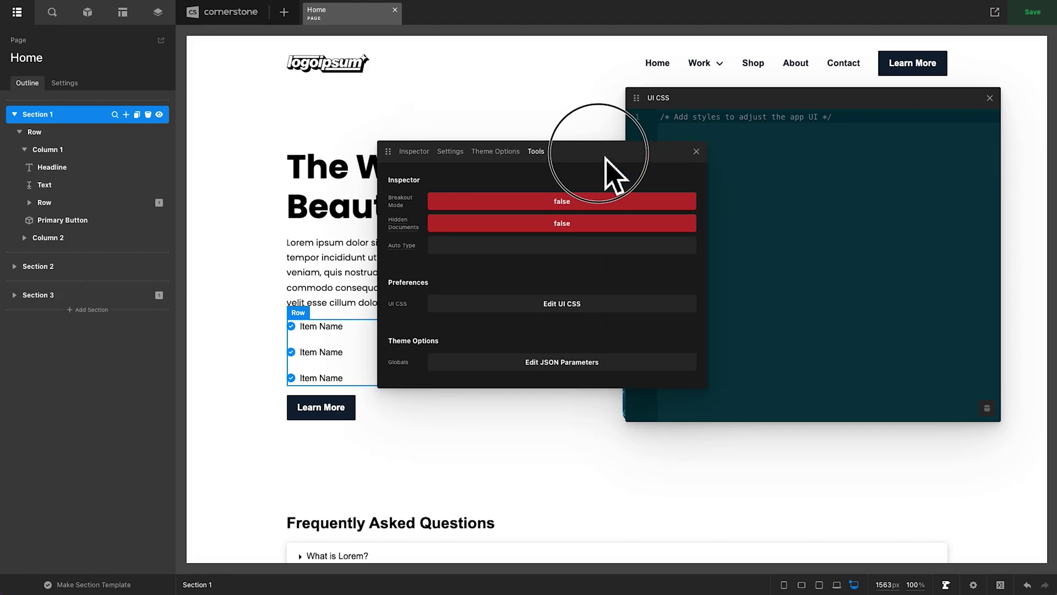
Insert 'n incredibly' so the headline reads 'The World Is an incredibly Beautiful Place.'.
left_click(699, 153)
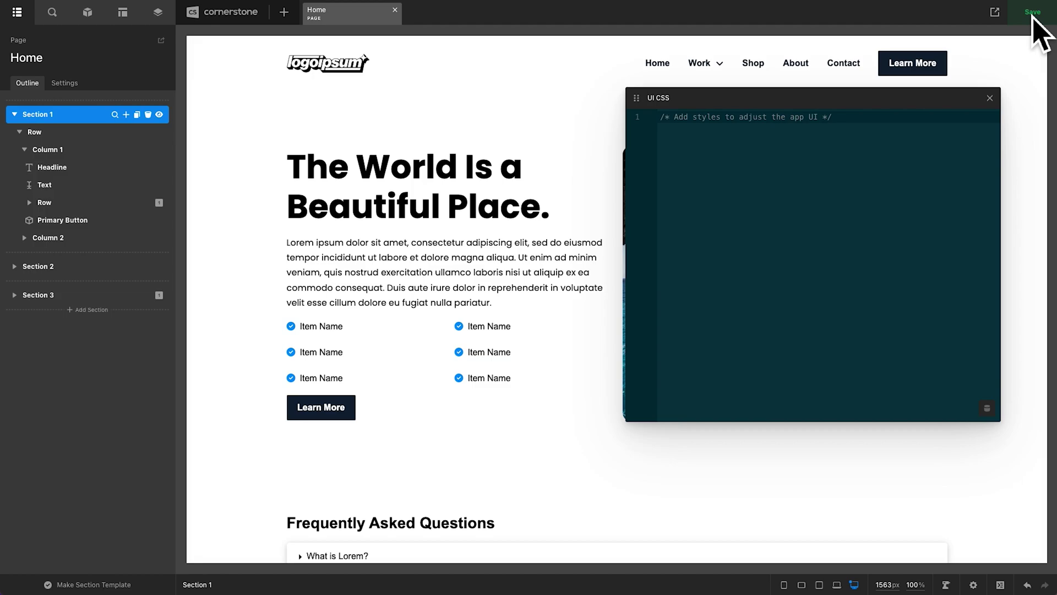
left_click(366, 212)
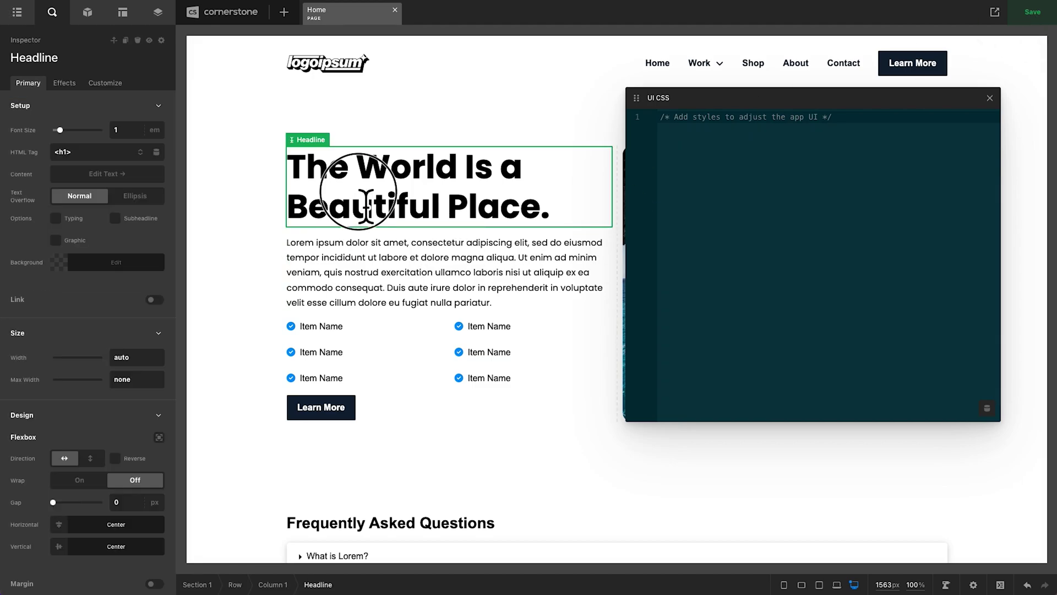
left_click(526, 176)
type("n incre")
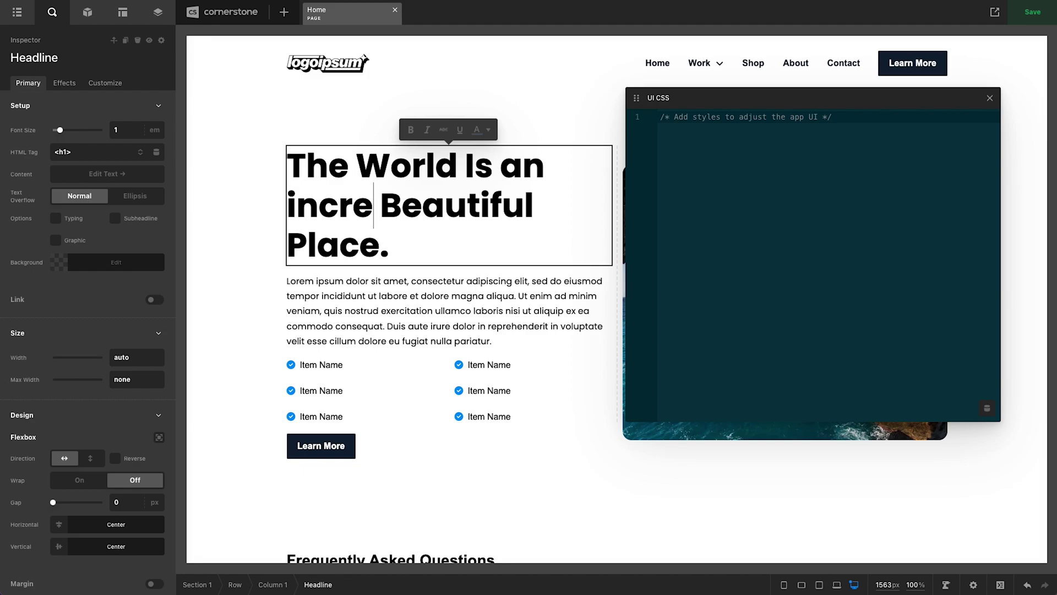
type("dibly")
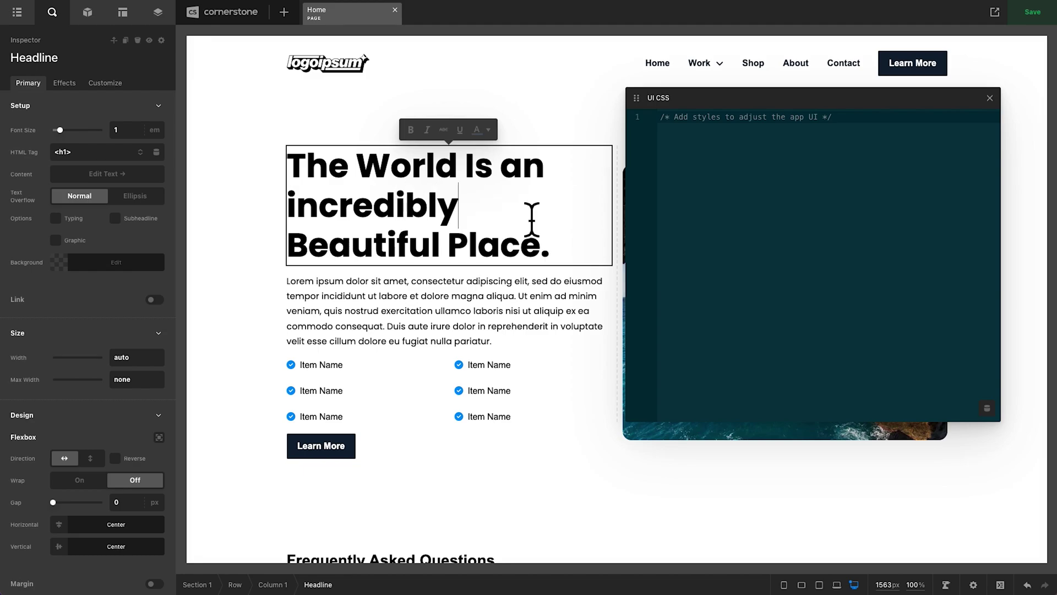
left_click(332, 118)
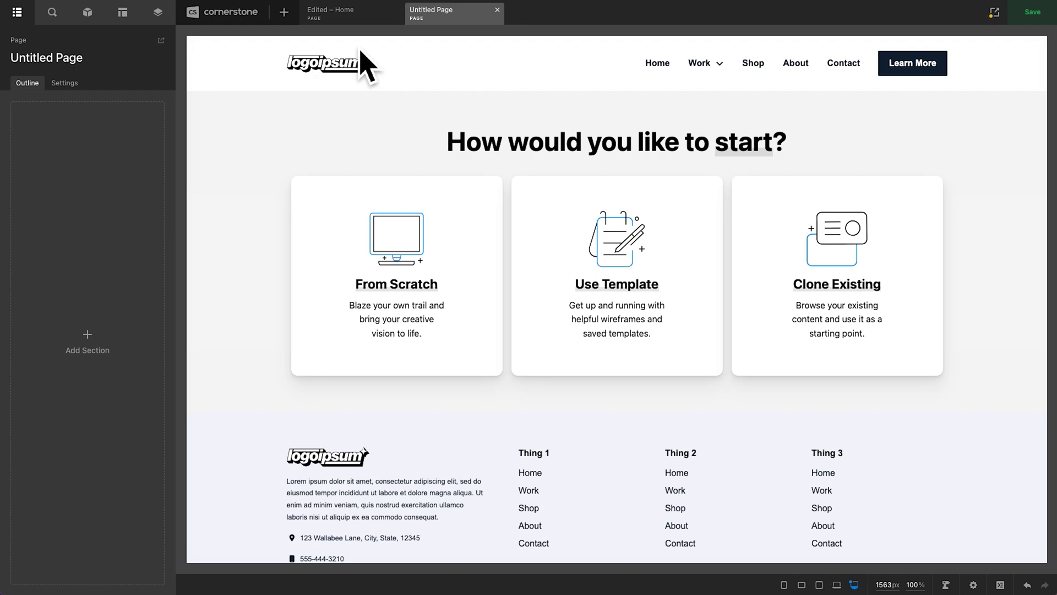
On the Edited – Home tab, open the UI CSS editor from the Dev Toolkit and close the toolkit.
left_click(342, 12)
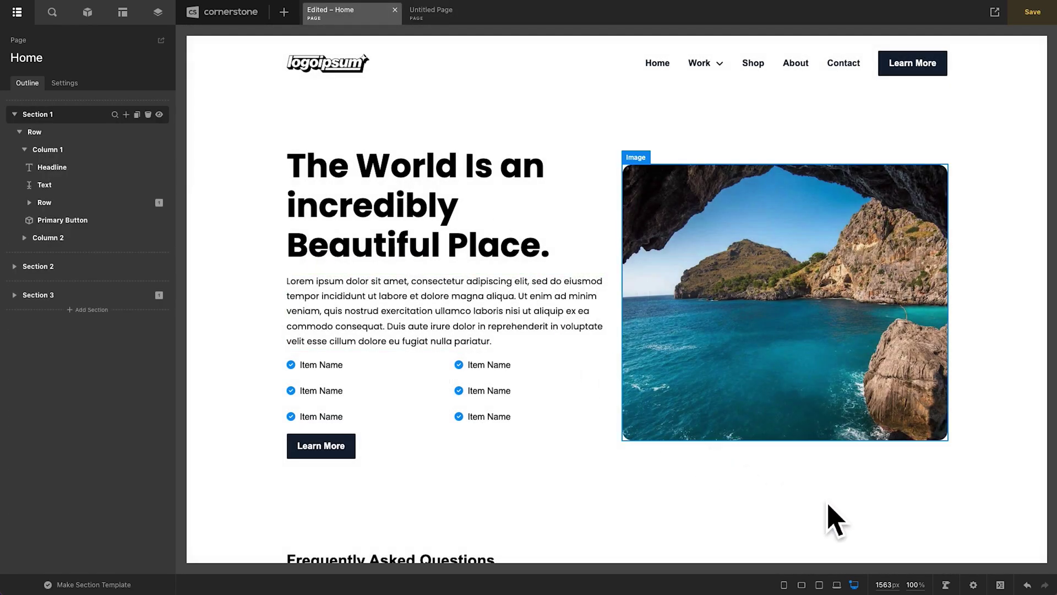
left_click(947, 585)
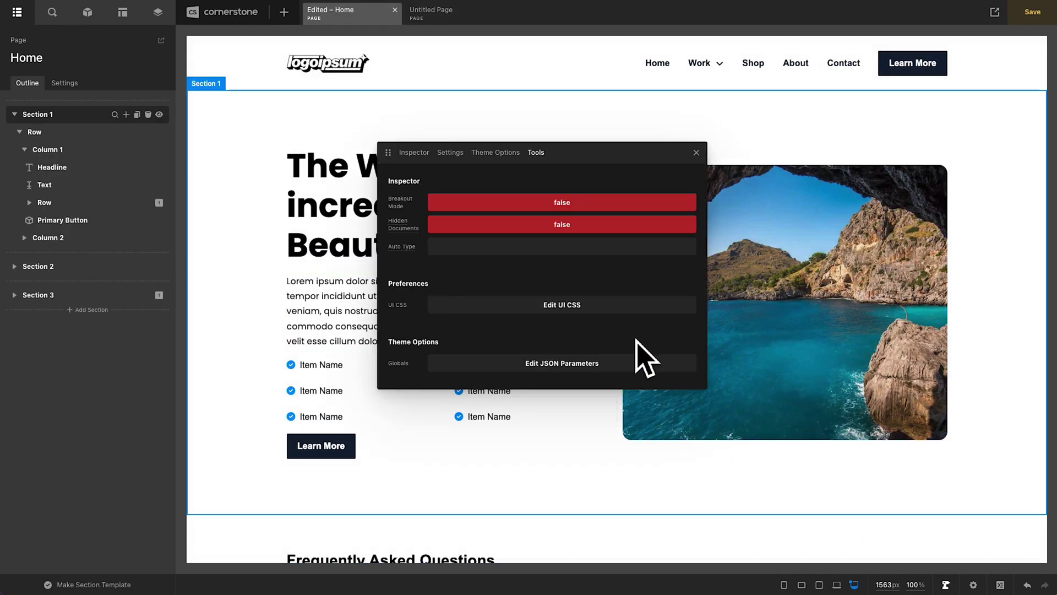
left_click(546, 303)
left_click(597, 161)
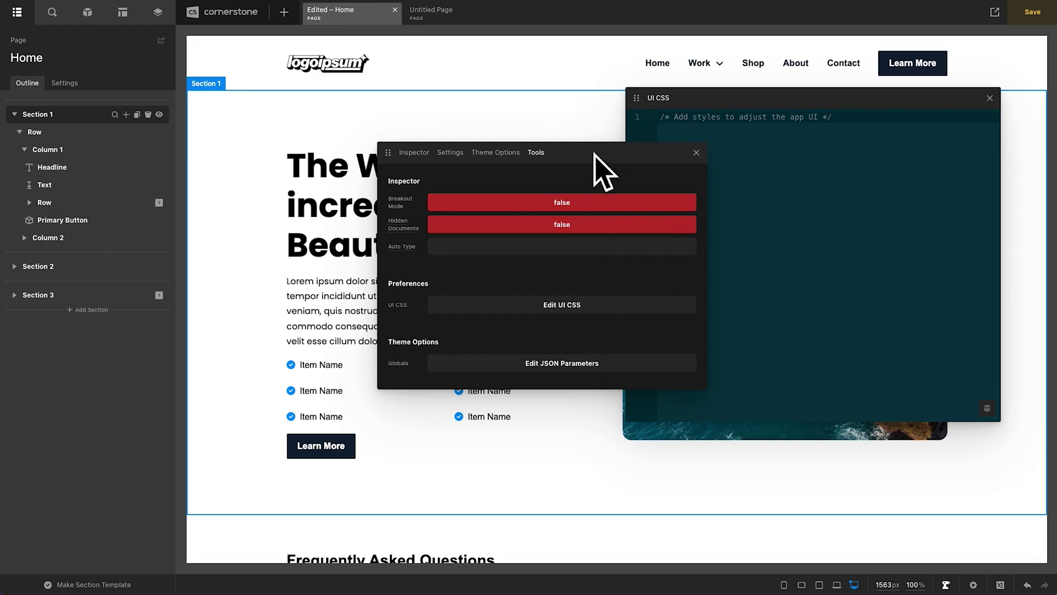
left_click(696, 153)
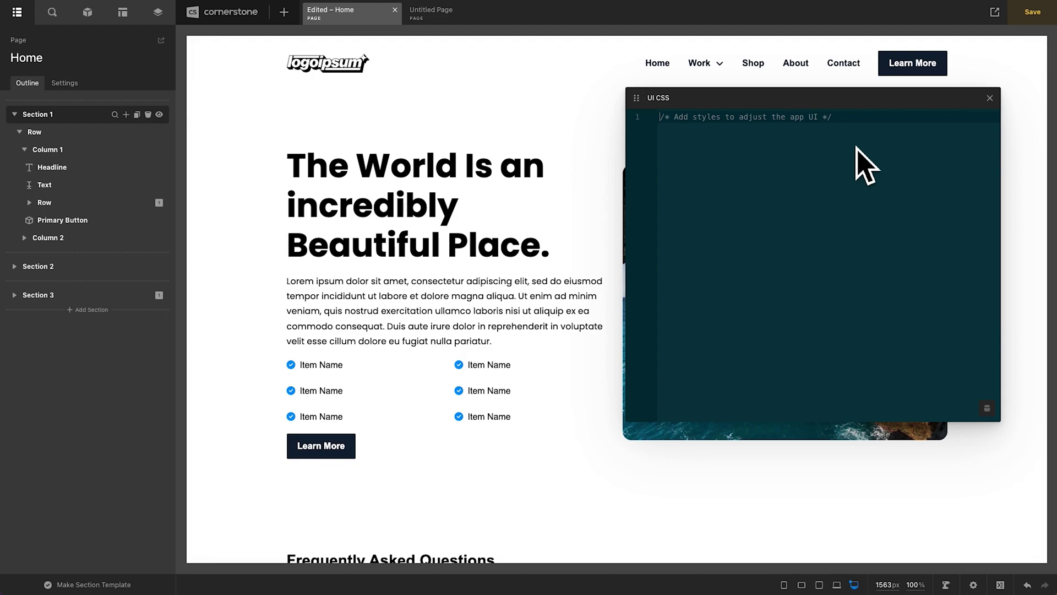
Inspect the edited Home tab in DevTools and scroll the Styles pane to the :root color variables.
right_click(309, 15)
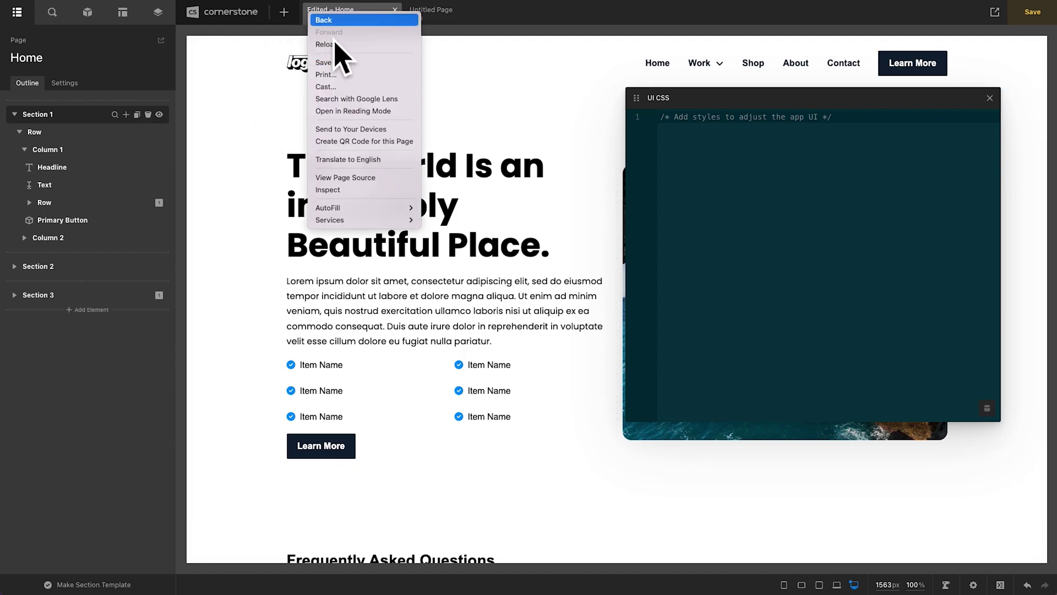
left_click(342, 189)
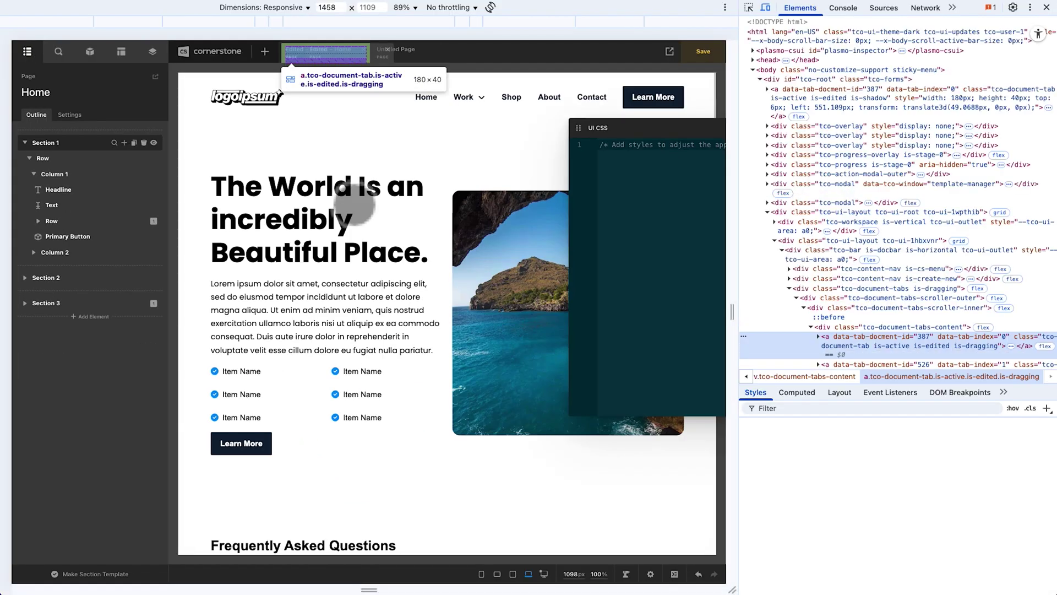
left_click_drag(892, 396, 896, 134)
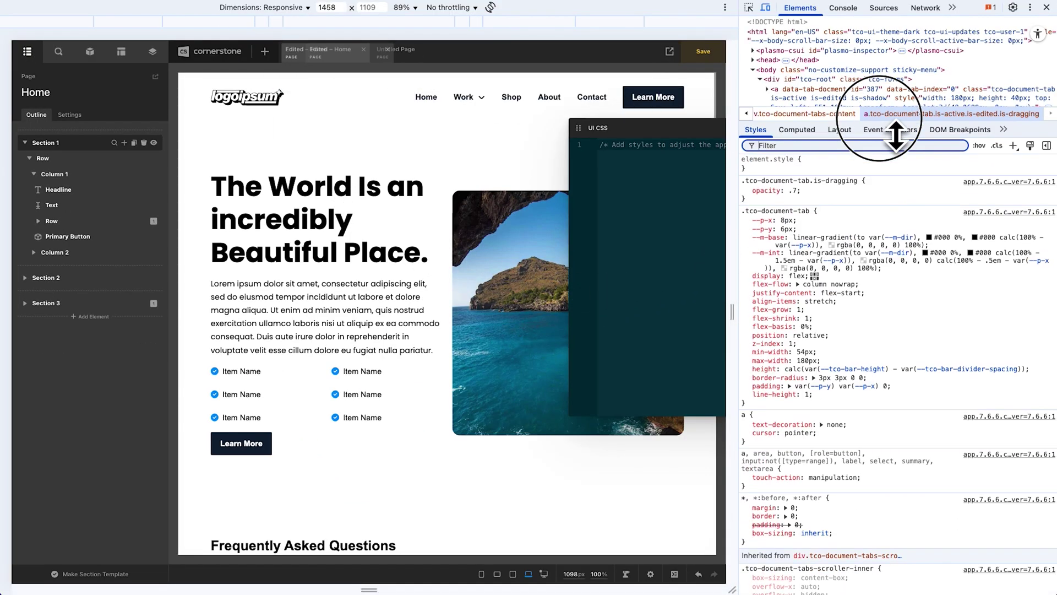
scroll(854, 286, "down", 20)
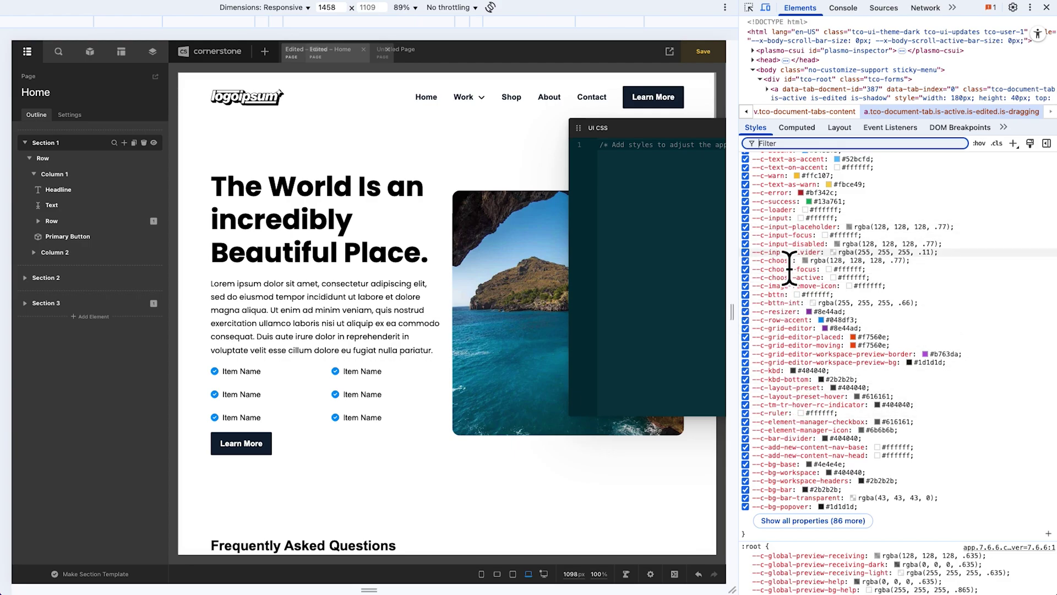
scroll(789, 270, "down", 5)
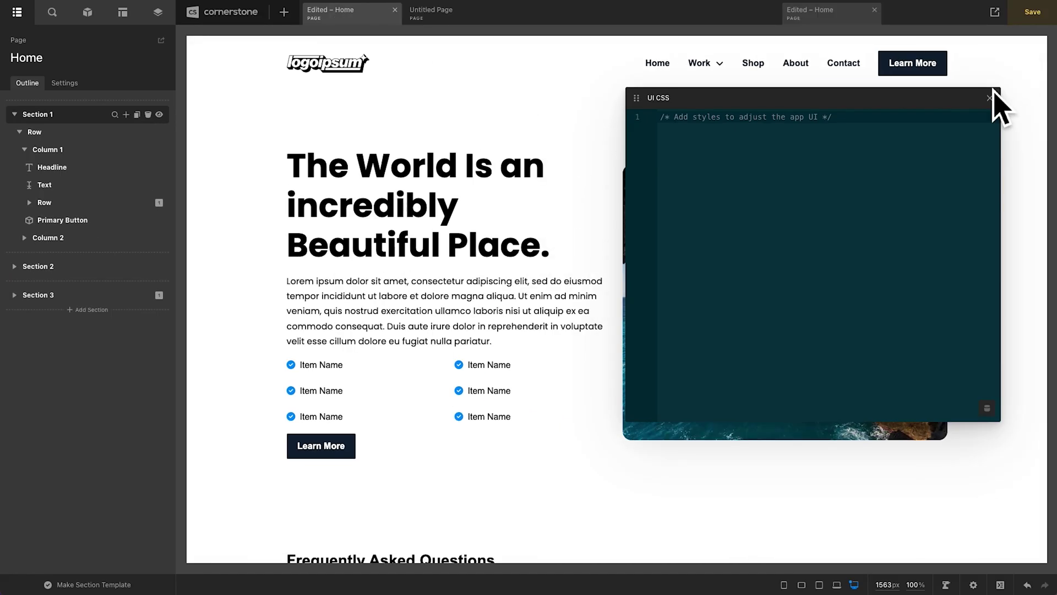
Paste .is-edited tab rules for warn-colored text and a faded warn :before background.
left_click(944, 136)
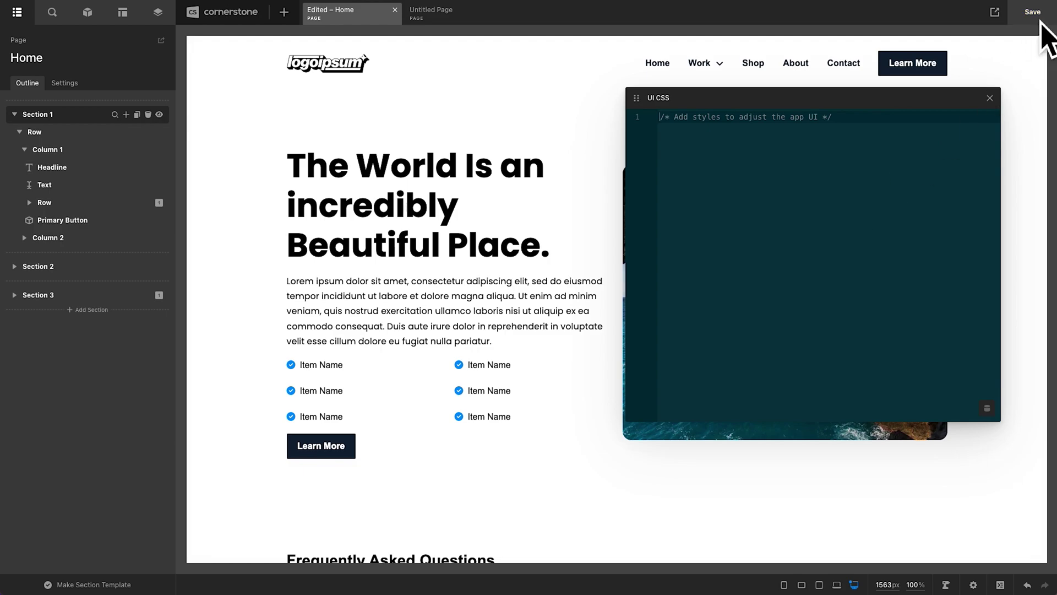
type(".is-secondary-tab .is-edited :is(.is-primary strong,.is-primary span,.is-primary button,.is-secondary) { color: var(--c-text-as-warn); }")
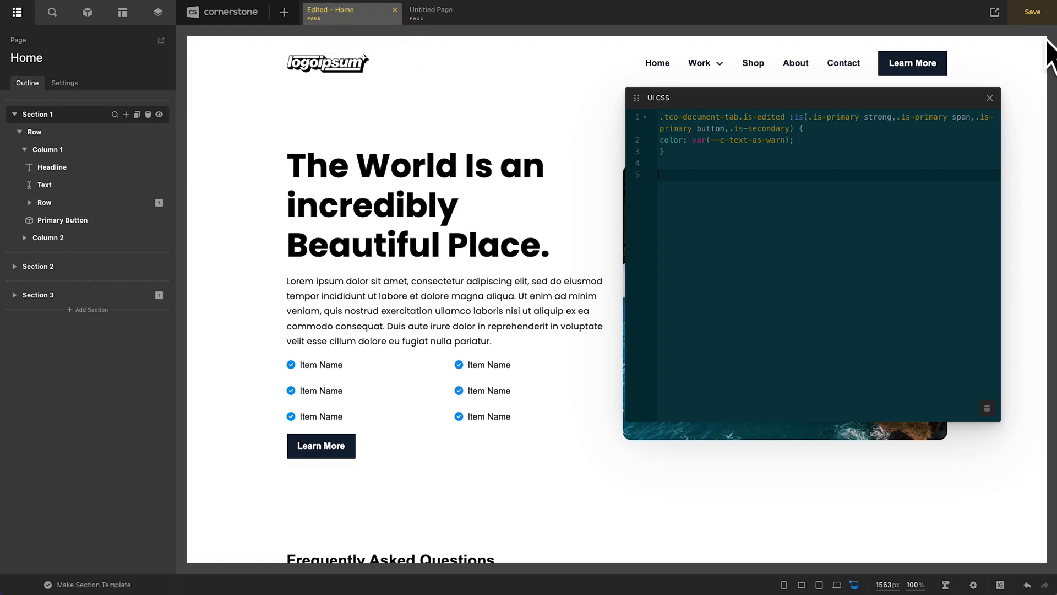
left_click(1031, 12)
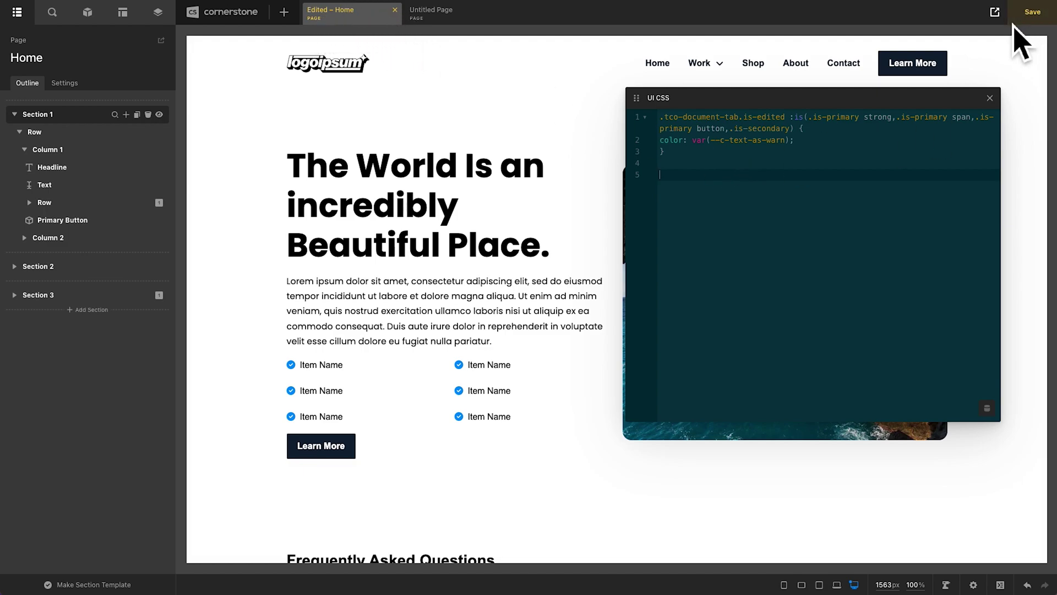
type(".tco-document-tab.is-edited:before {     background: var(--c-bg-warn-faded); }")
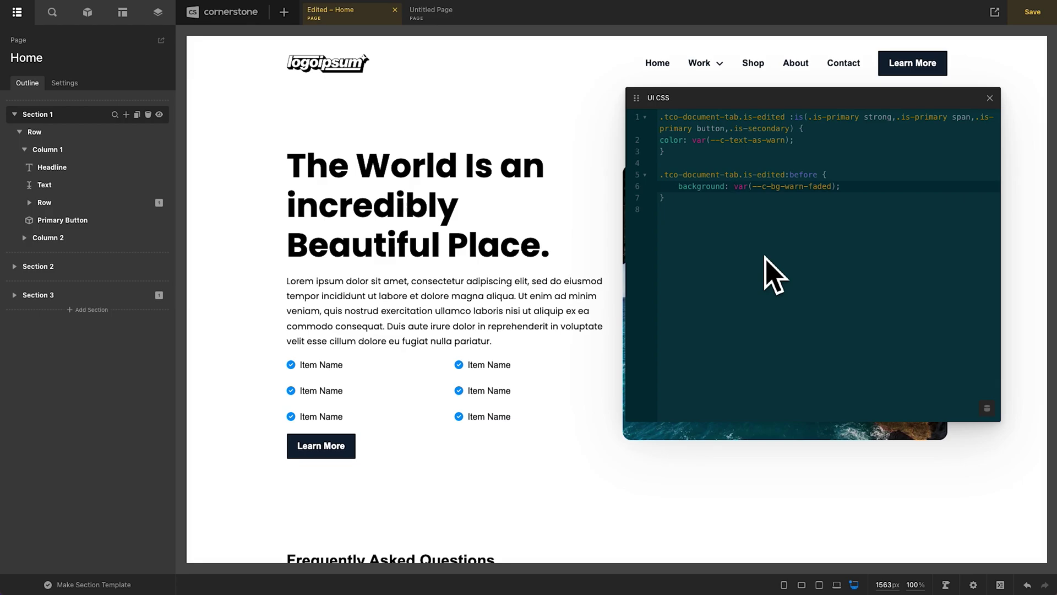
left_click(908, 226)
key("Return")
Add `.is-edited.tco-document-tab .is-primary i { display: none; }` to hide the 'Edited –' prefix.
left_click(403, 190)
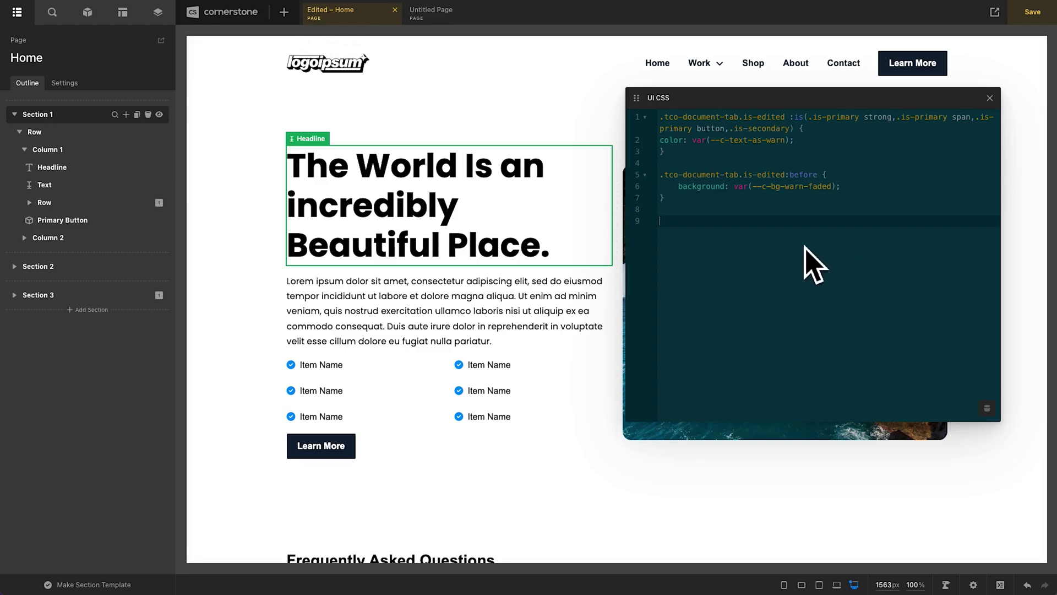
left_click(778, 255)
type(".is-edited.tco-document-tab .is-primary i {   display: none; }")
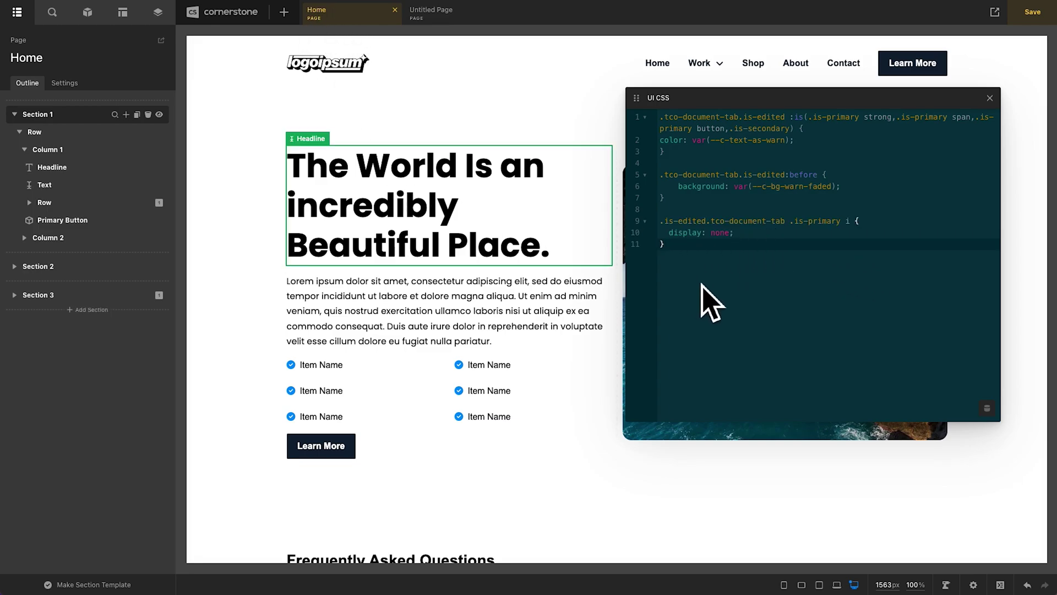
left_click(732, 225)
left_click(802, 235)
left_click(691, 263)
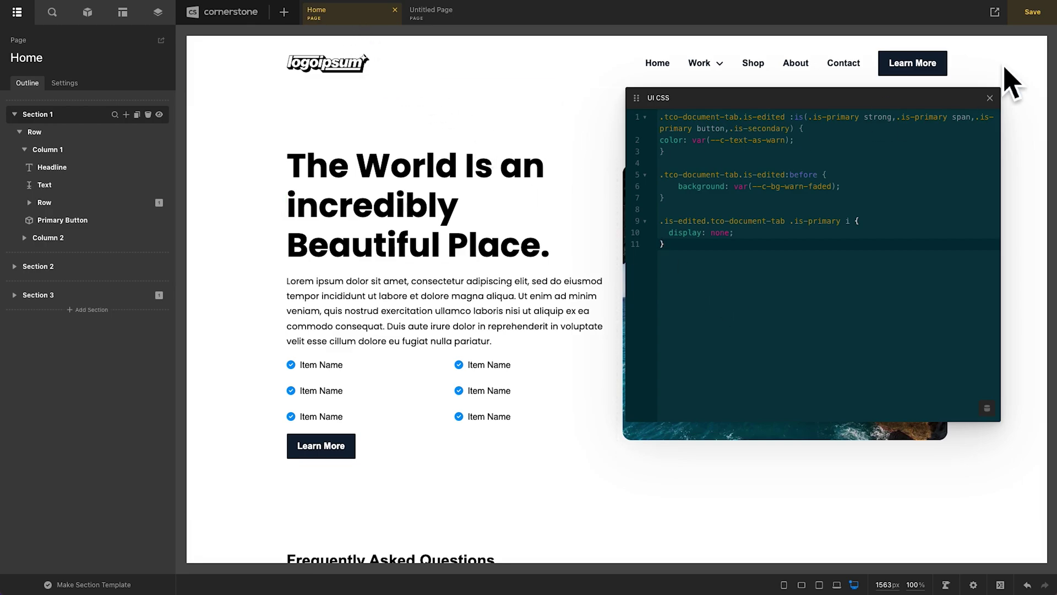
left_click(881, 221)
Select and delete all custom UI CSS so the tab reads plain 'Edited – Home' again.
key("Down")
key("Down")
key("Return")
key("Return")
key("ctrl+a")
key("BackSpace")
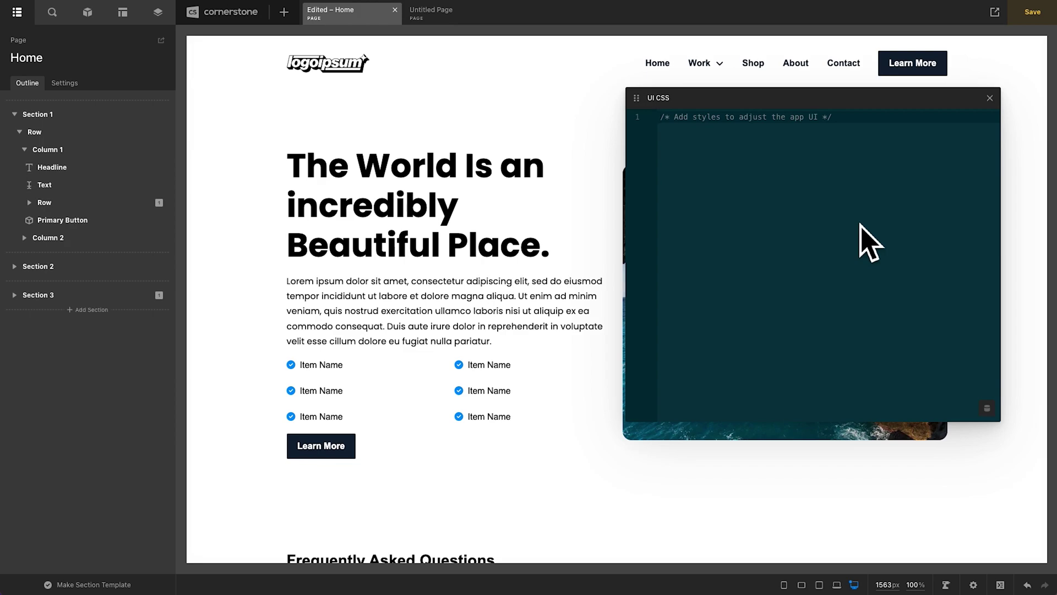
Write a /*Purple Theme*/ comment followed by an open `:root.tco-ui-theme-dark {` rule.
type("/*")
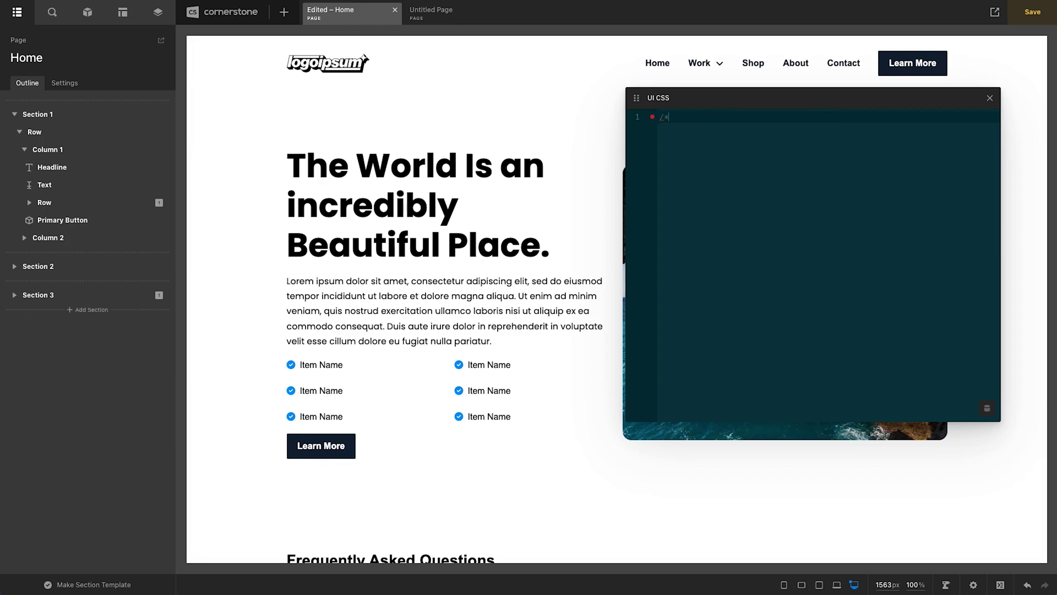
type("Purple Theme*/")
key("Return")
type(":root")
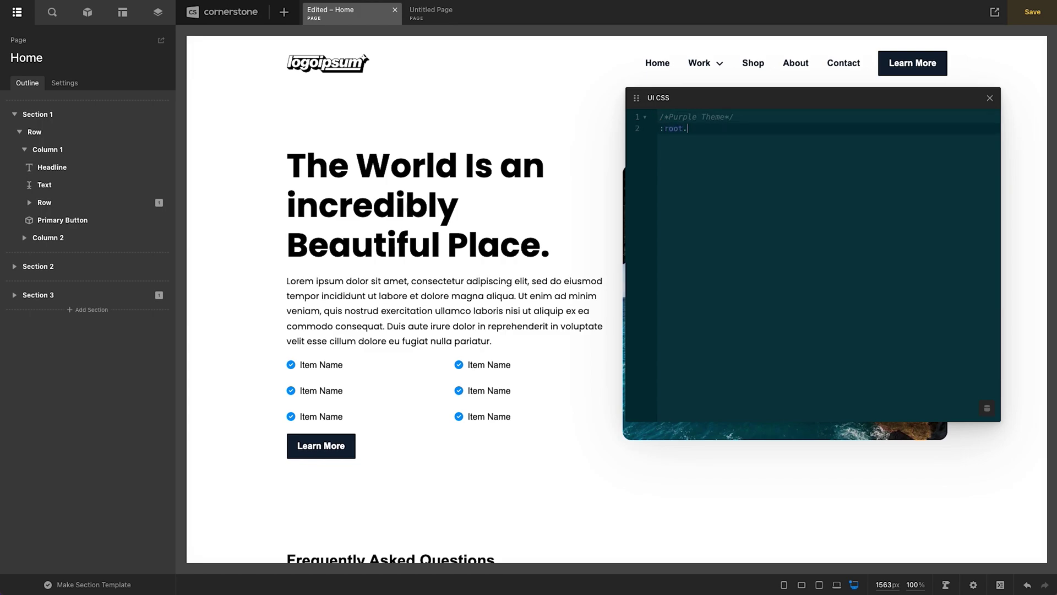
type(".tco-ui-theme-dark")
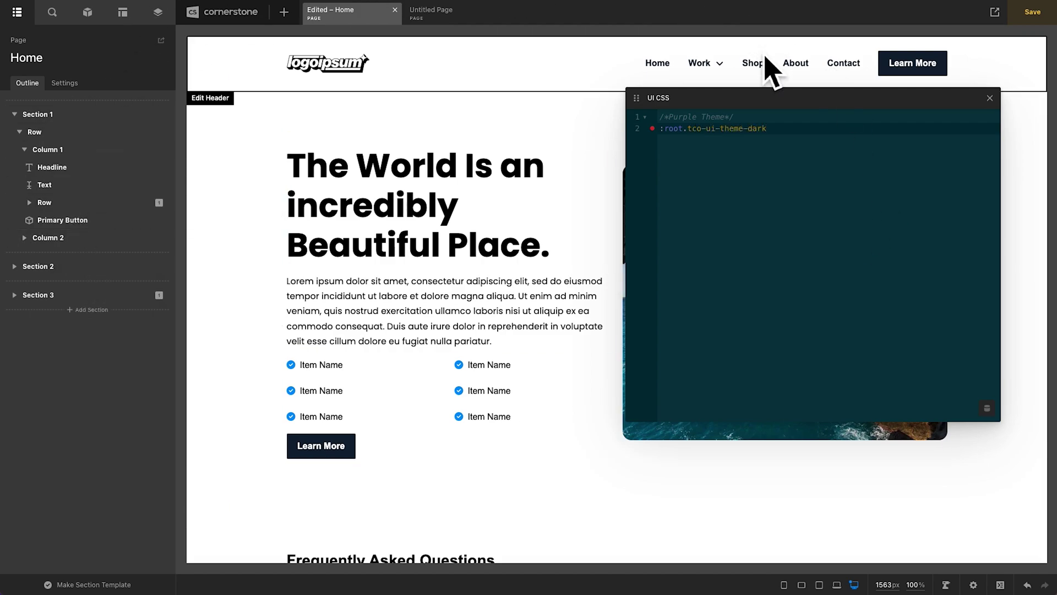
type(" {")
key("Return")
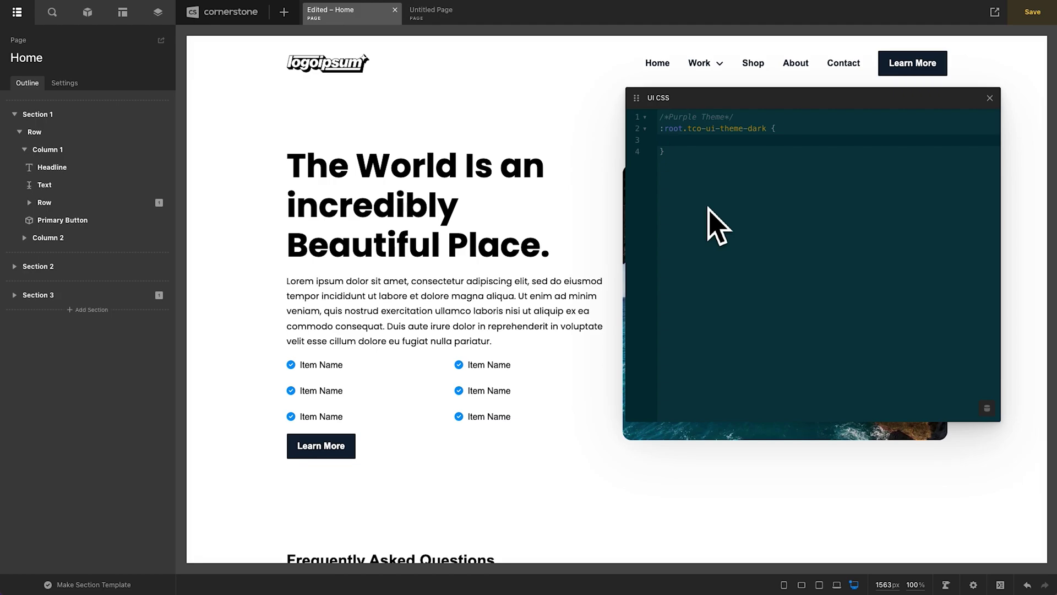
Paste the 17 purple color variables into the rule and preview the Elements and Inspector panels.
type("--c-bg-base: #2b233f;   --c-bg-workspace: #241c36;   --c-bg-workspace-headers: #3a2f57;   --c-bg-bar: #3a2f57;   --c-bg-loader: #3a2f57;   --c-bg-btn: #3a2f57;   --c-bg-input: #3d345b;   --c-bg-input-focus: #32294b;   --c-bg-picker-swatch: #3d345b;   --c-bg-slayer: #3a2f57;   --c-bg-toggle-off: #3d345b;   --c-bg-choose-active-horizontal: #241c36;   --c-bg-unit-slider-track-workspace: #3d345b;   --c-bg-popover: #241c36;   --c-bg-add-new-content-nav: #3d345b;   --c-accent: #ffb347;   --c-bg-section-heading: #373737;")
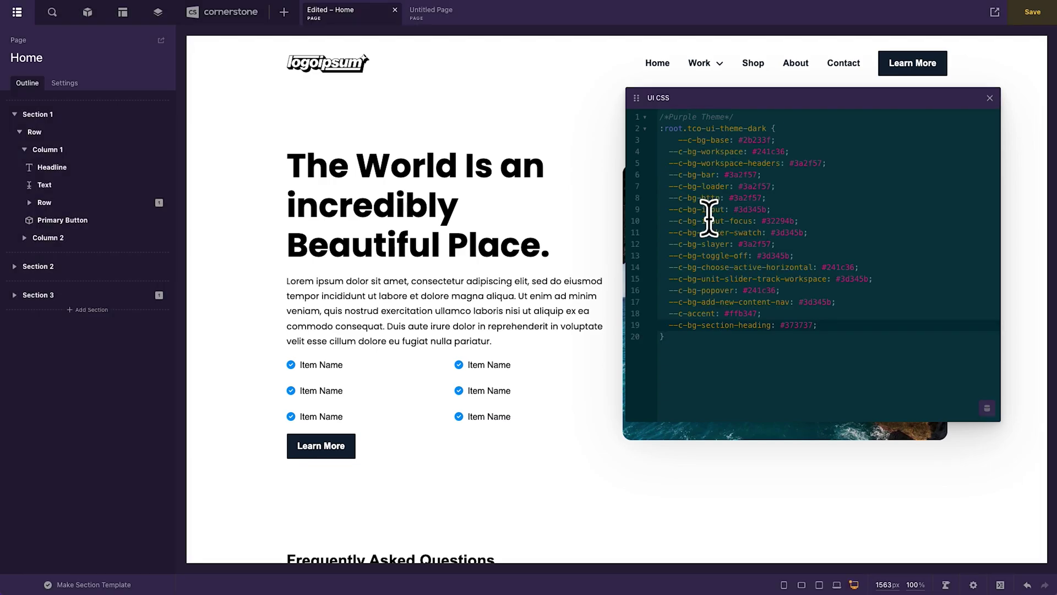
left_click(89, 17)
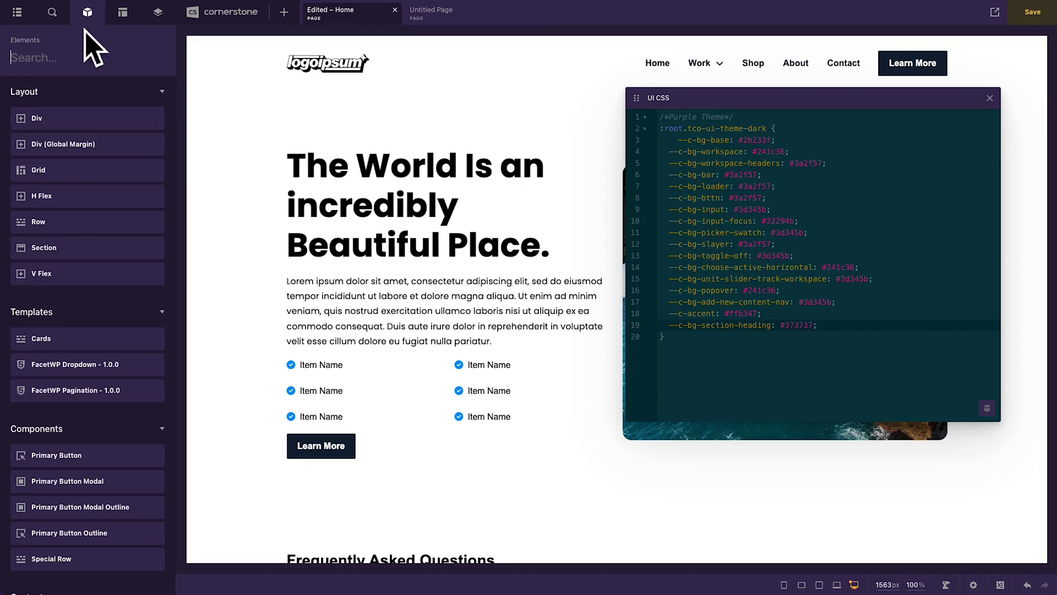
left_click(53, 12)
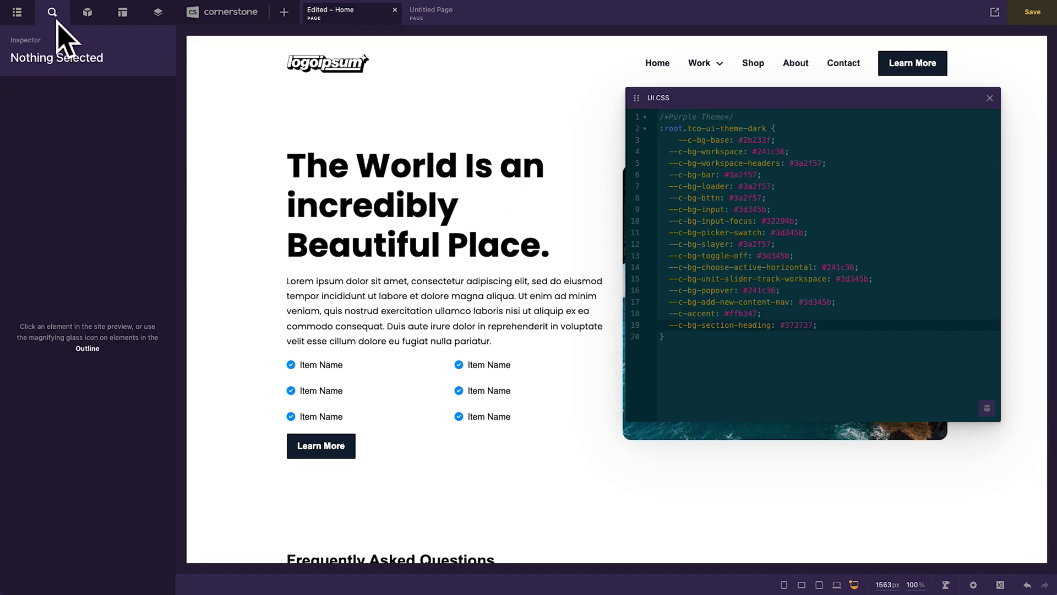
left_click(99, 16)
Preview the headline's settings and text editor in the purple theme.
left_click(367, 229)
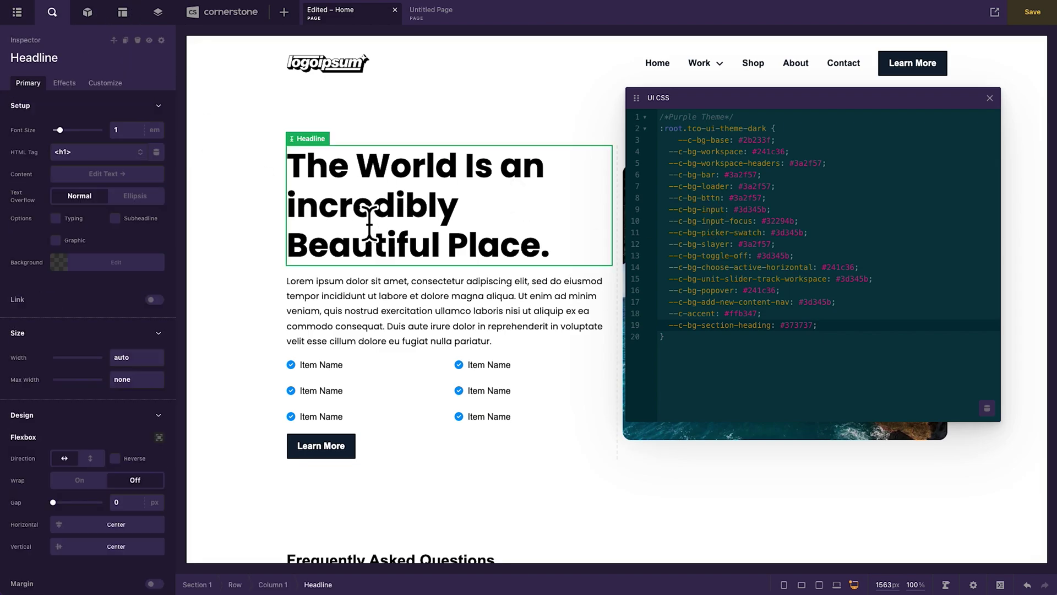
left_click(101, 173)
left_click(832, 113)
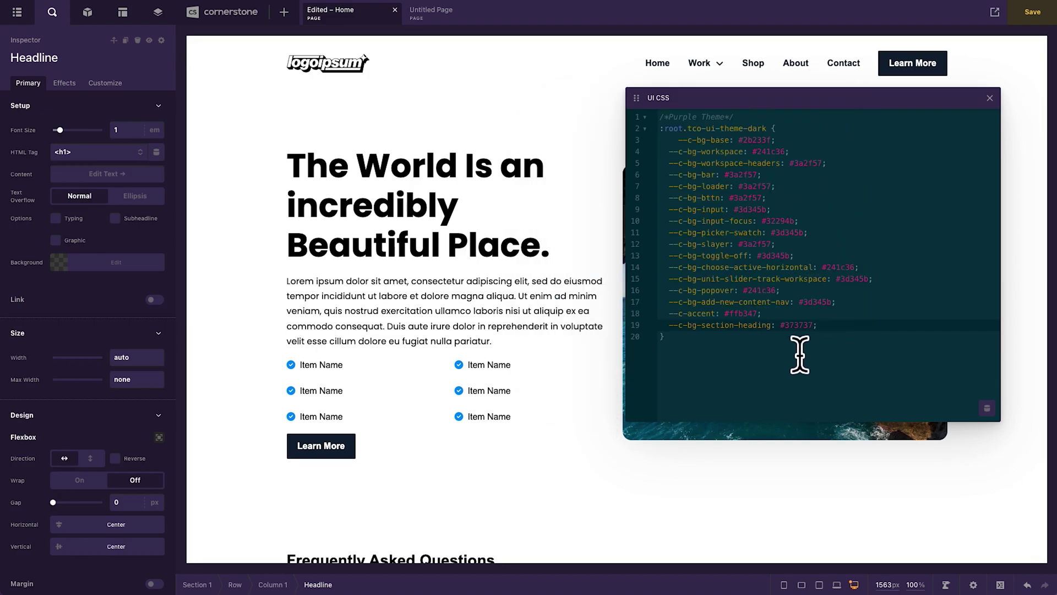
left_click(829, 359)
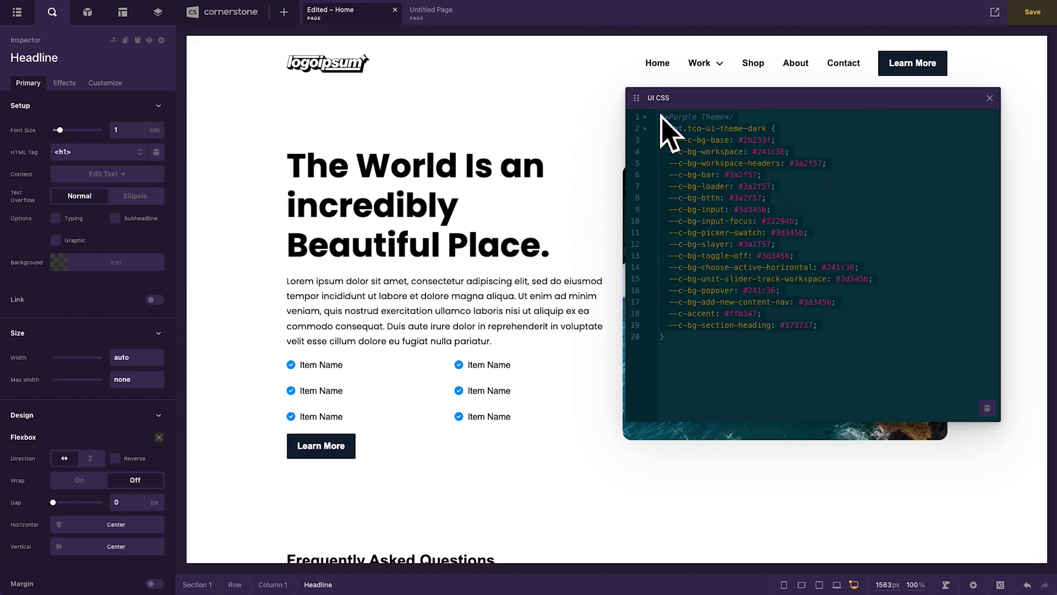
Swap the purple CSS for high-contrast variables, then delete those too, leaving the placeholder comment.
key("ctrl+a")
key("BackSpace")
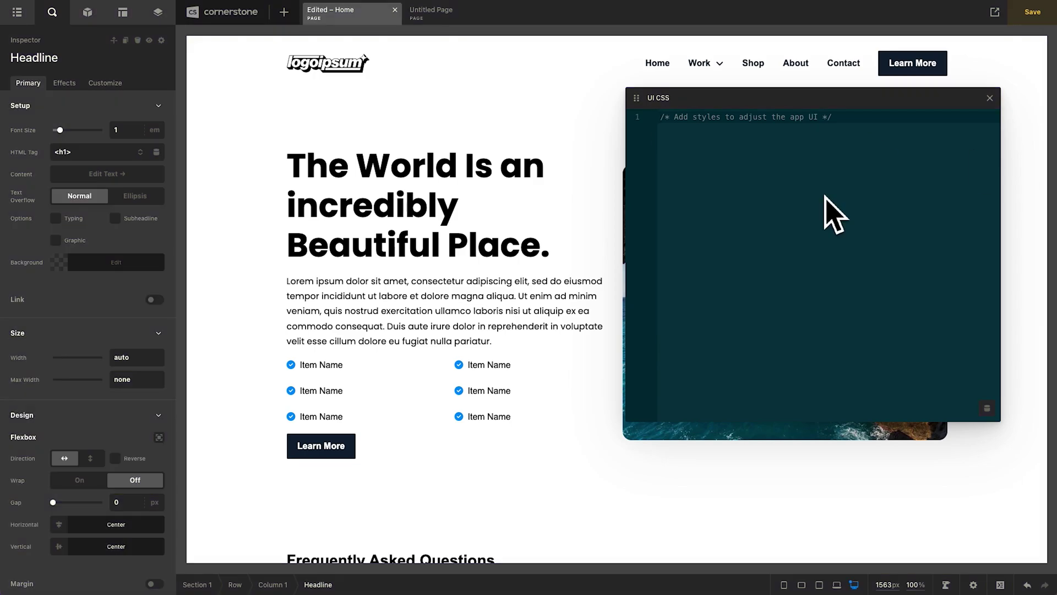
type(":root.tco-ui-theme-dark {   --c-bg-base: #121212;   --c-bg-workspace: #0d0d0d;   --c-bg-workspace-headers: #1e1e1e;   --c-bg-bar: #1e1e1e;   --c-bg-loader: #1e1e1e;   --c-bg-bttn: #1e1e1e;   --c-bg-input: #1e1e1e;   --c-bg-input-focus: #191919;   --c-bg-picker-swatch: #1e1e1e;   --c-bg-slayer: #1e1e1e;   --c-bg-toggle-off: #1e1e1e;   --c-bg-choose-active-horizontal: #0d0d0d;   --c-bg-unit-slider-track-workspace: #1e1e1e;   --c-bg-popover: #0d0d0d;   --c-bg-add-new-content-nav: #1e1e1e;   --c-accent: #9d4edd;")
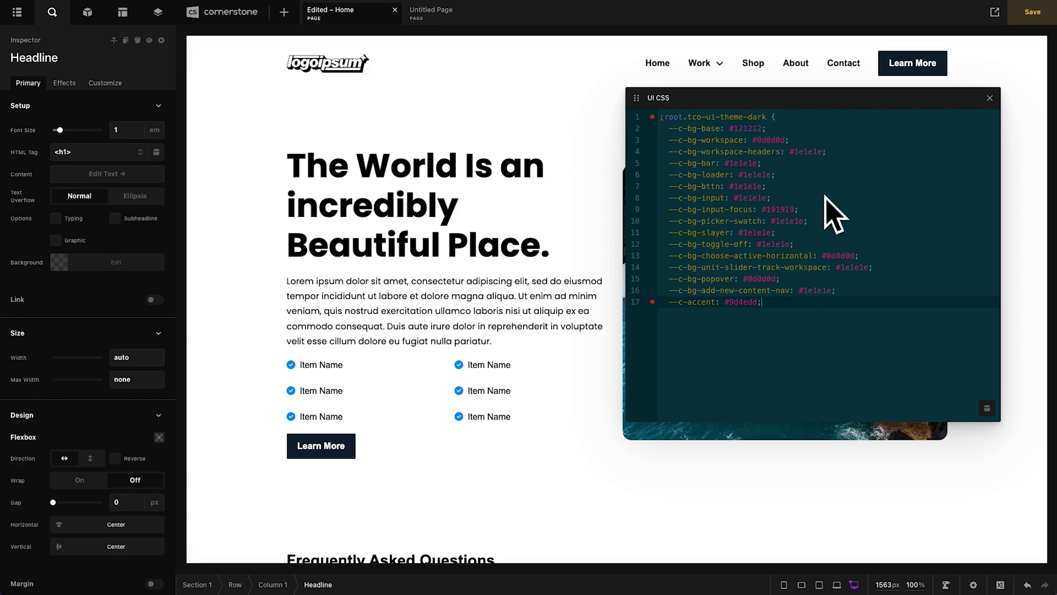
key("ctrl+a")
key("BackSpace")
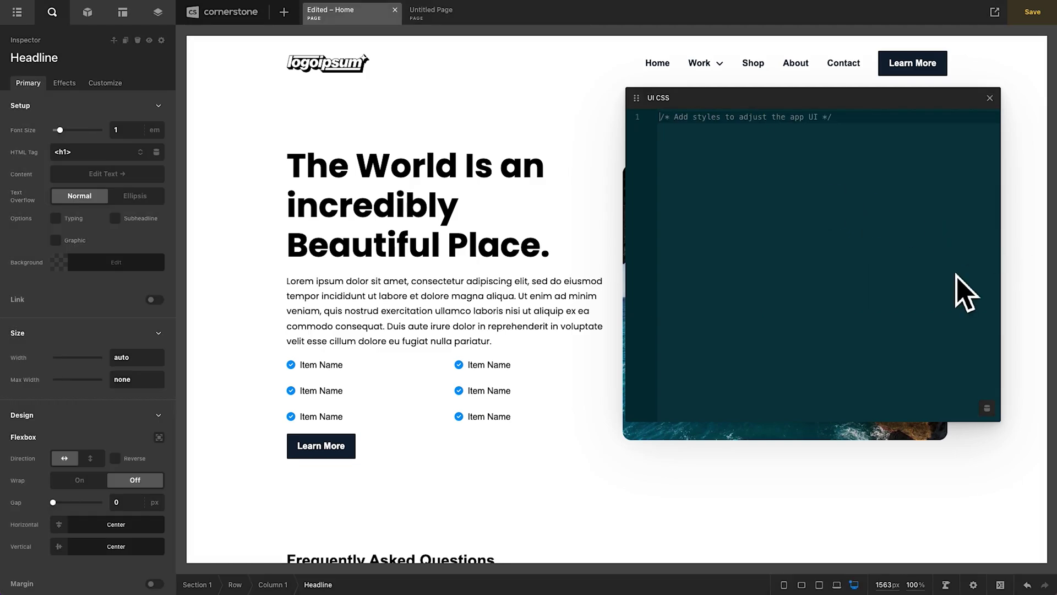
type(":root.tco-ui-theme-dark {   --c-bg-base: #2d333a;   --c-bg-workspace: #23282e;   --c-bg-workspace-headers: #353c44;   --c-bg-bar: #353c44;   --c-bg-loader: #353c44;   --c-bg-bttn: #353c44;   --c-bg-input: #353c44;   --c-bg-input-focus: #282f36;   --c-bg-picker-swatch: #353c44;   --c-bg-slayer: #353c44;   --c-bg-toggle-off: #353c44;   --c-bg-choose-active-horizontal: #23282e;   --c-bg-unit-slider-track-workspace: #353c44;   --c-bg-popover: #23282e;   --c-bg-add-new-content-nav: #353c44;   --c-accent: #048df3; }")
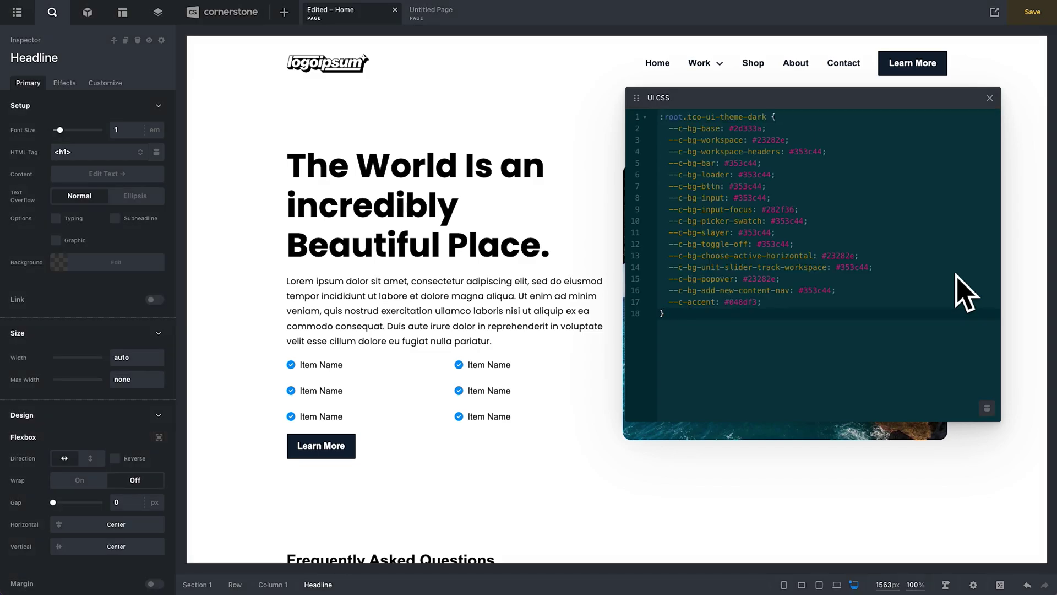
key("ctrl+z")
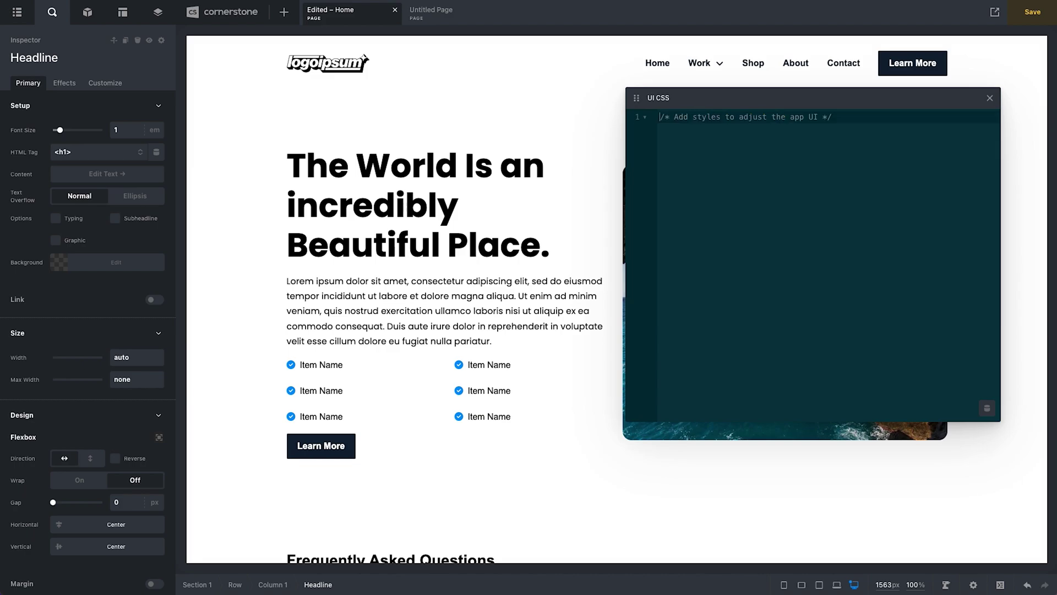